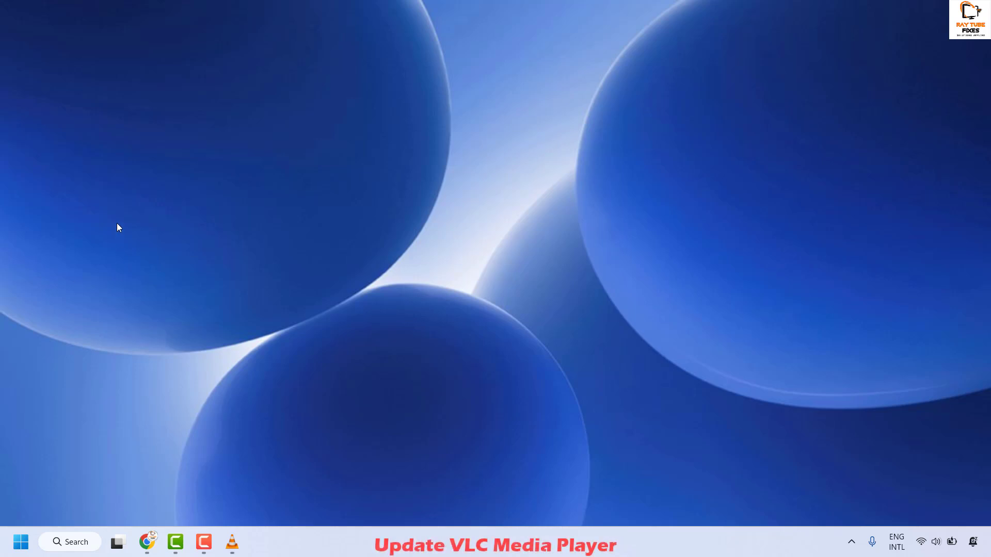
Check VLC media player for updates, recheck the version, and minimize the player
{"action": "left_click", "coordinate": [232, 542]}
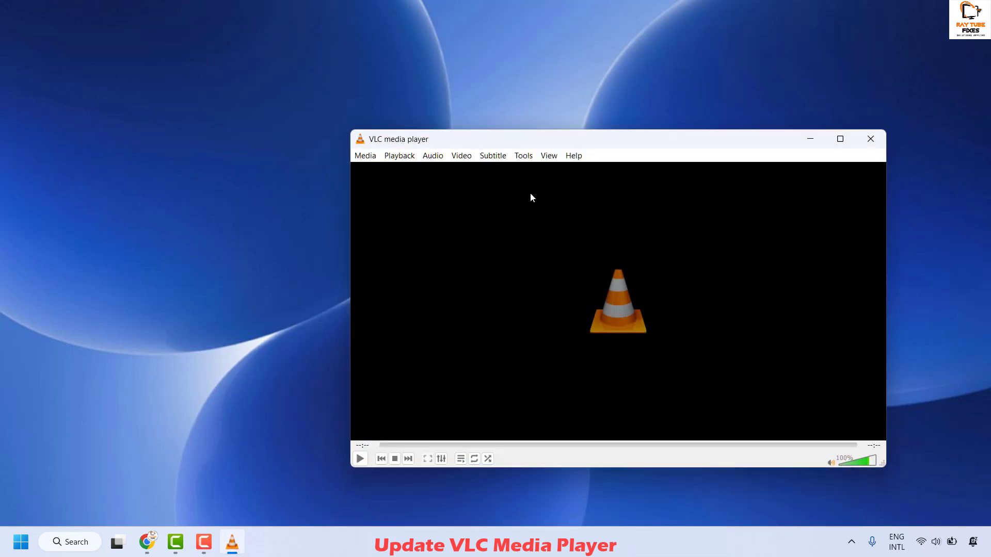
{"action": "left_click_drag", "start_coordinate": [551, 132], "coordinate": [507, 57]}
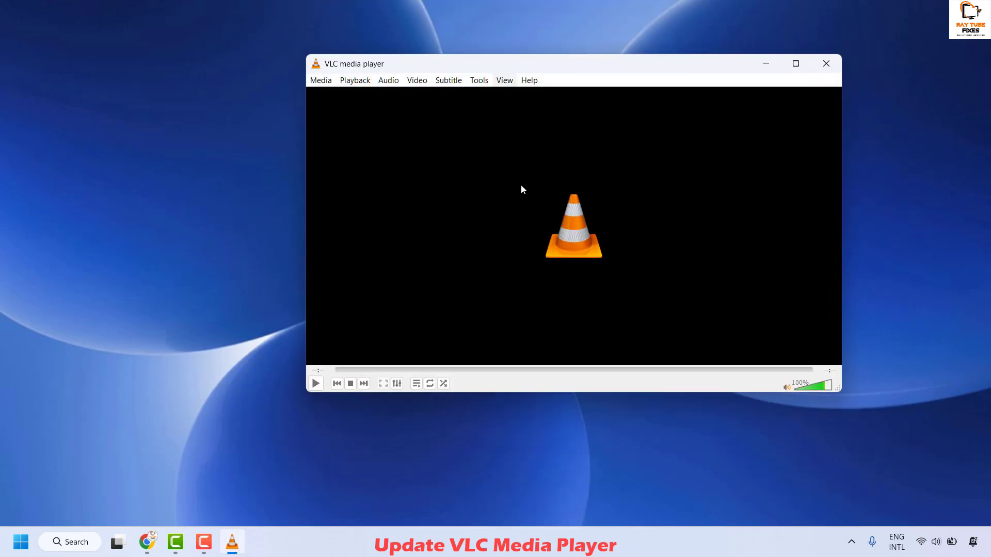
{"action": "left_click", "coordinate": [530, 81]}
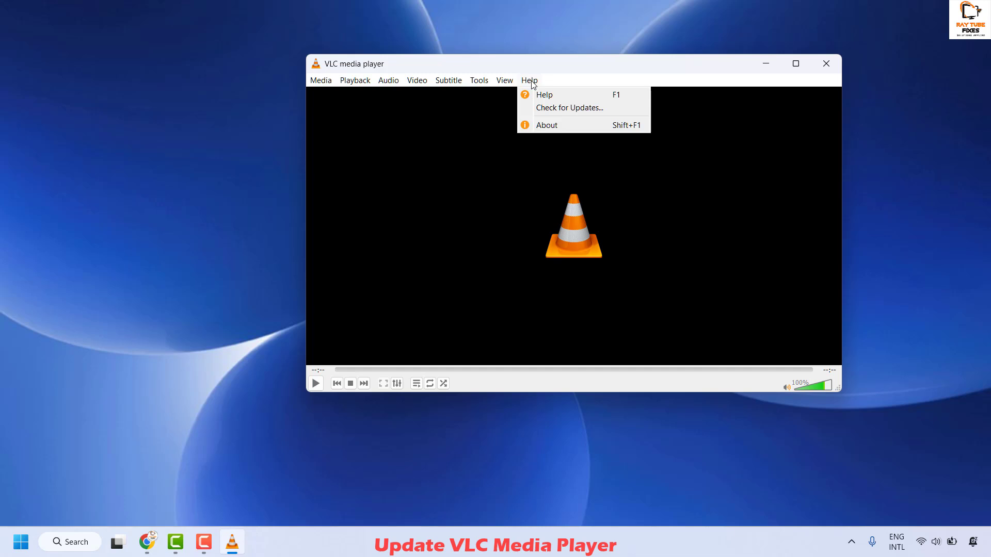
{"action": "left_click", "coordinate": [560, 108]}
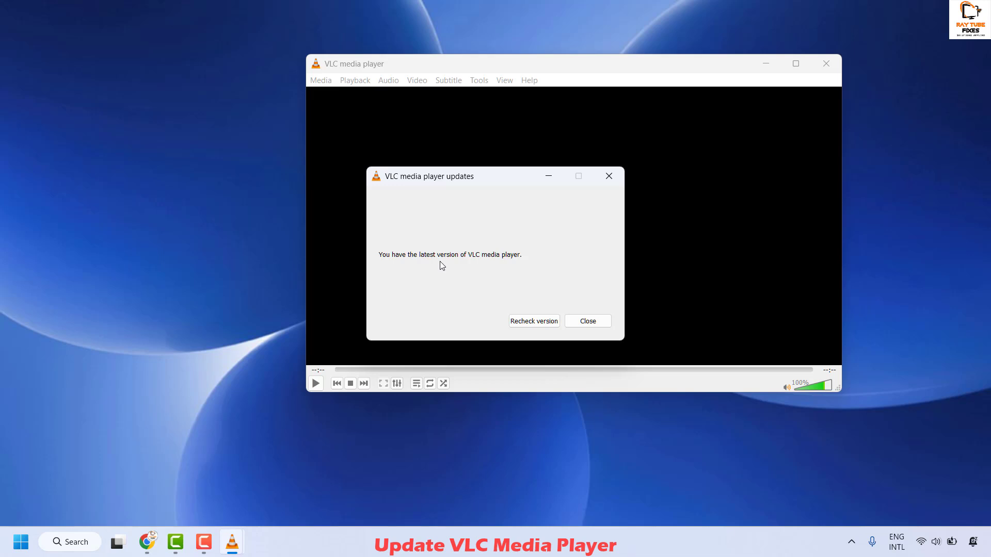
{"action": "left_click", "coordinate": [537, 323]}
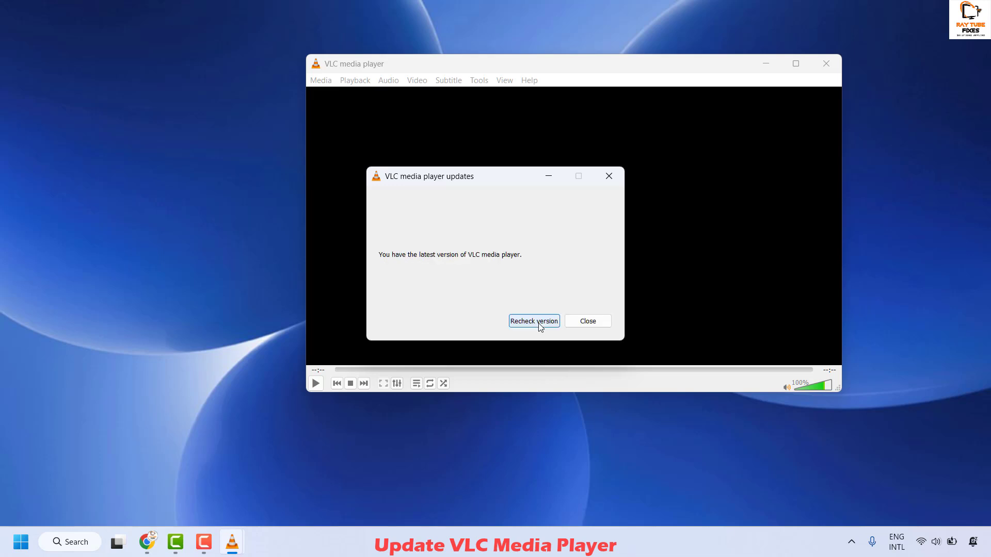
{"action": "left_click", "coordinate": [588, 322]}
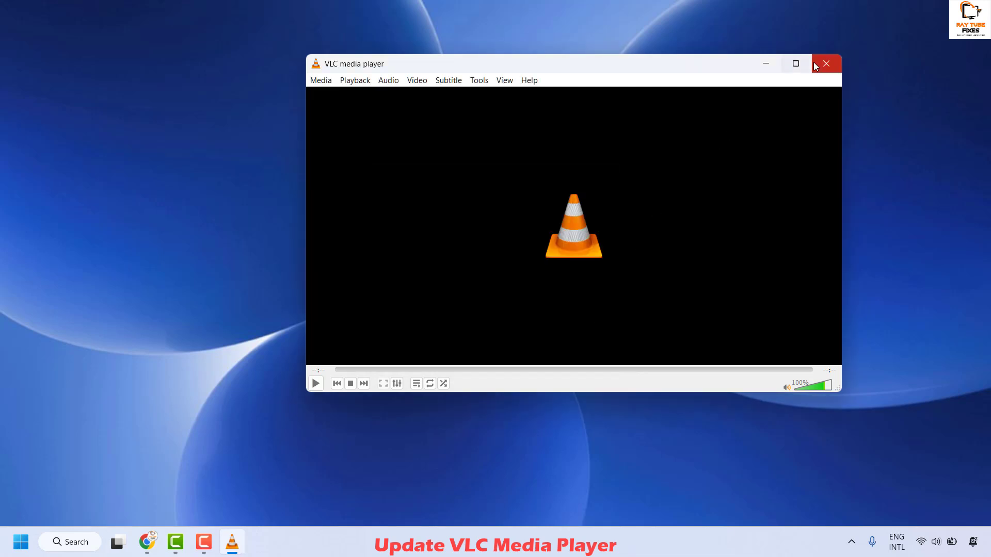
{"action": "left_click", "coordinate": [767, 63]}
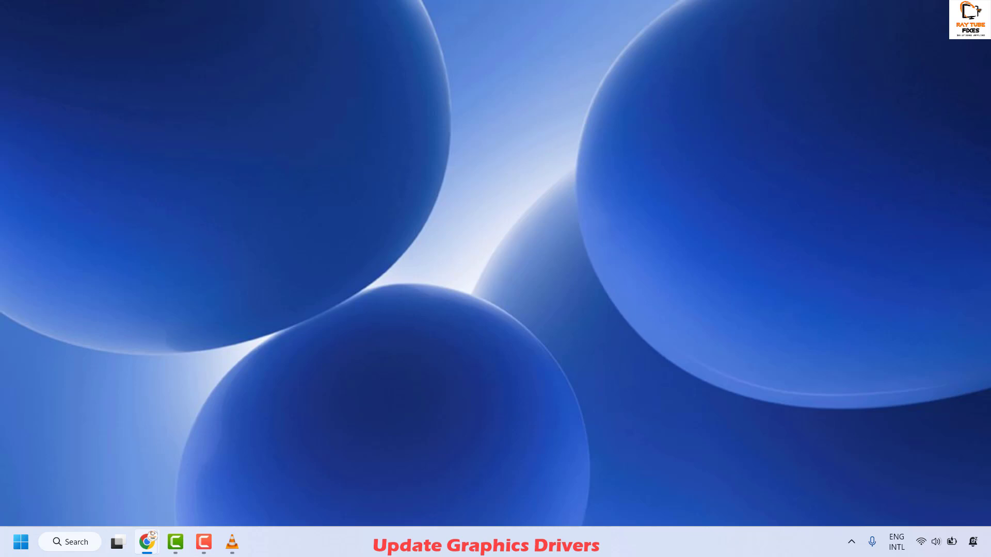
Open Device Manager and scan the Display adapters category for hardware changes
{"action": "right_click", "coordinate": [20, 552]}
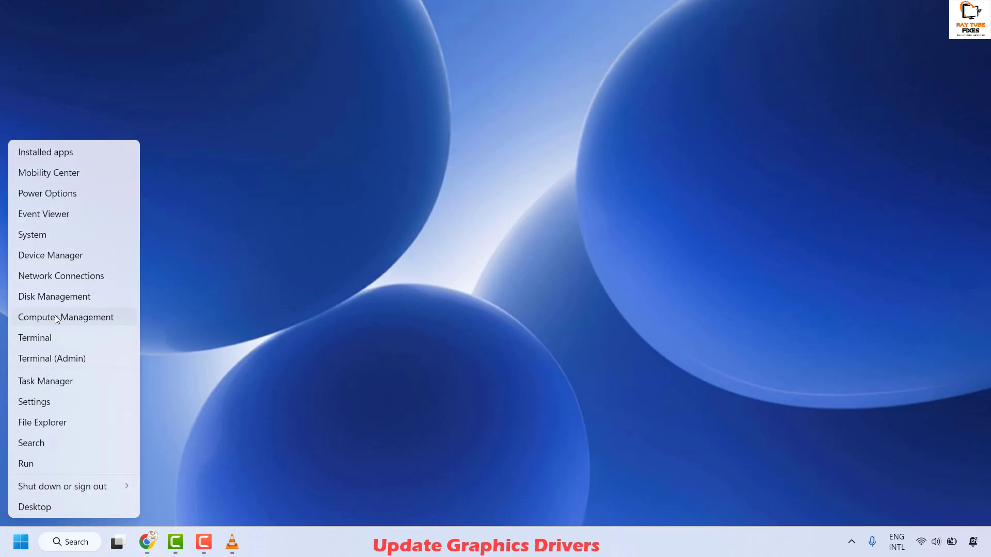
{"action": "left_click", "coordinate": [61, 250]}
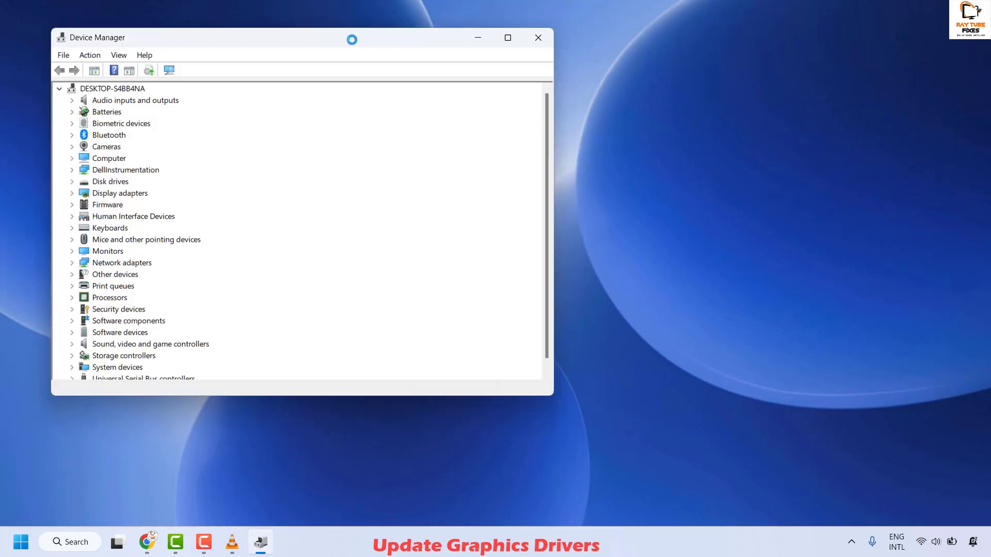
{"action": "left_click_drag", "start_coordinate": [352, 46], "coordinate": [587, 84]}
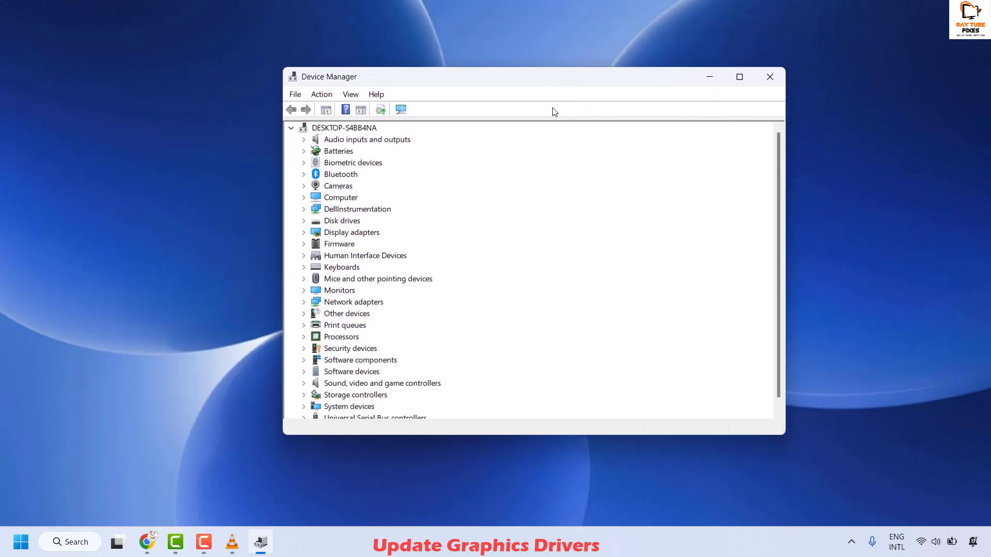
{"action": "left_click", "coordinate": [305, 233]}
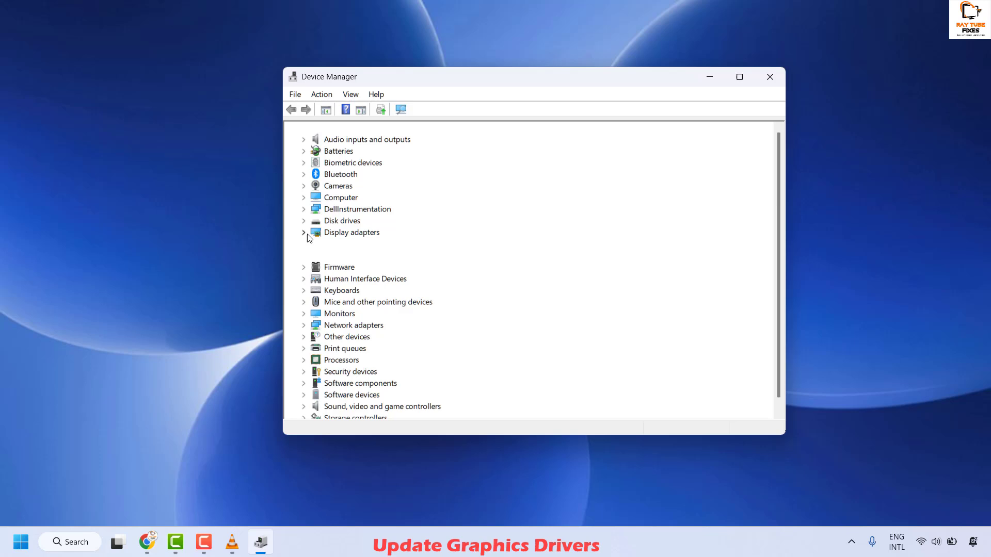
{"action": "right_click", "coordinate": [353, 233]}
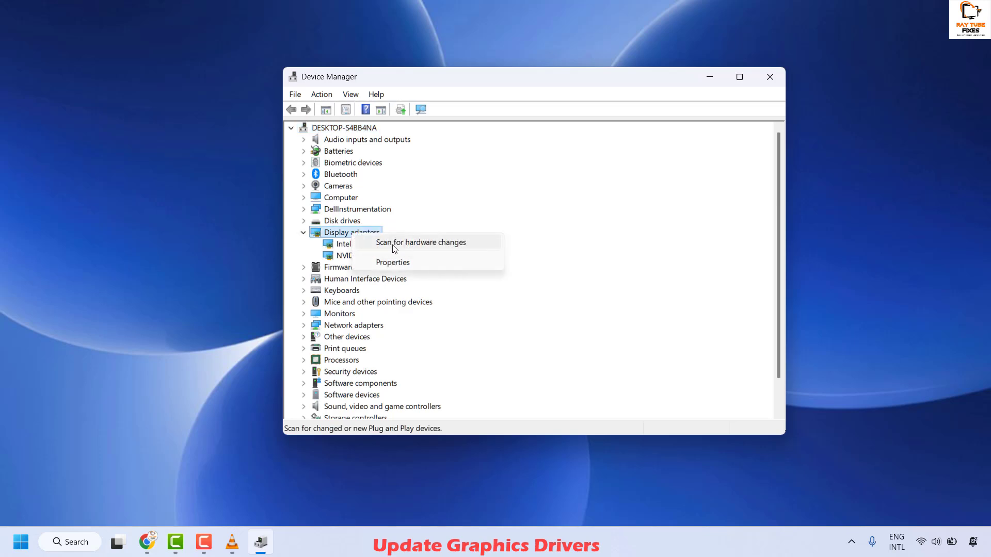
{"action": "left_click", "coordinate": [403, 244]}
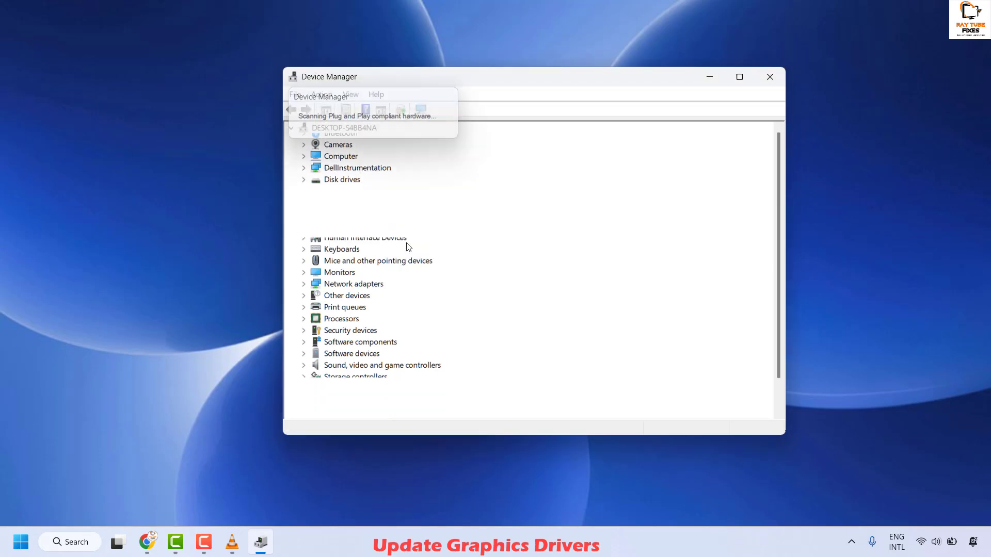
Run the driver update for the Intel(R) UHD Graphics 620 adapter with an automatic driver search
{"action": "left_click", "coordinate": [364, 246]}
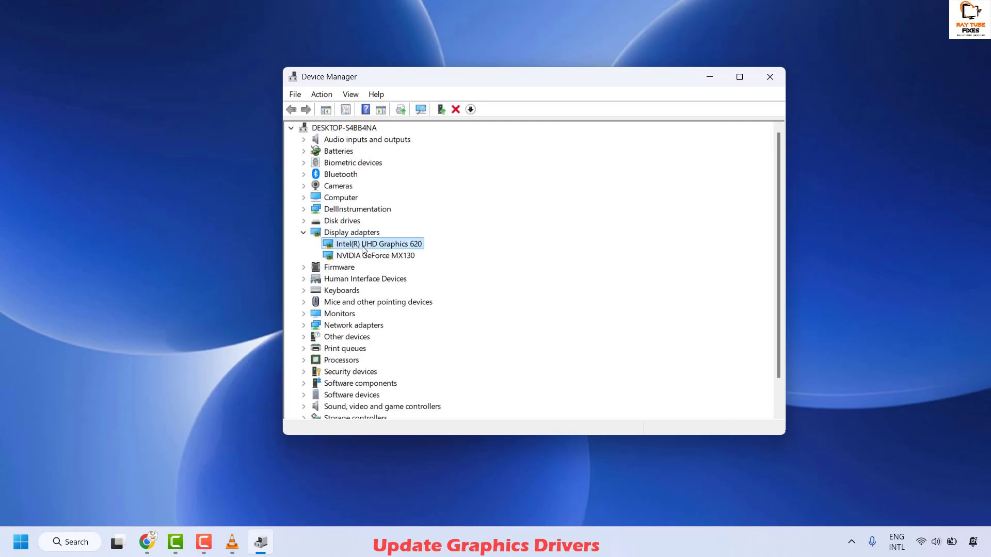
{"action": "right_click", "coordinate": [363, 248]}
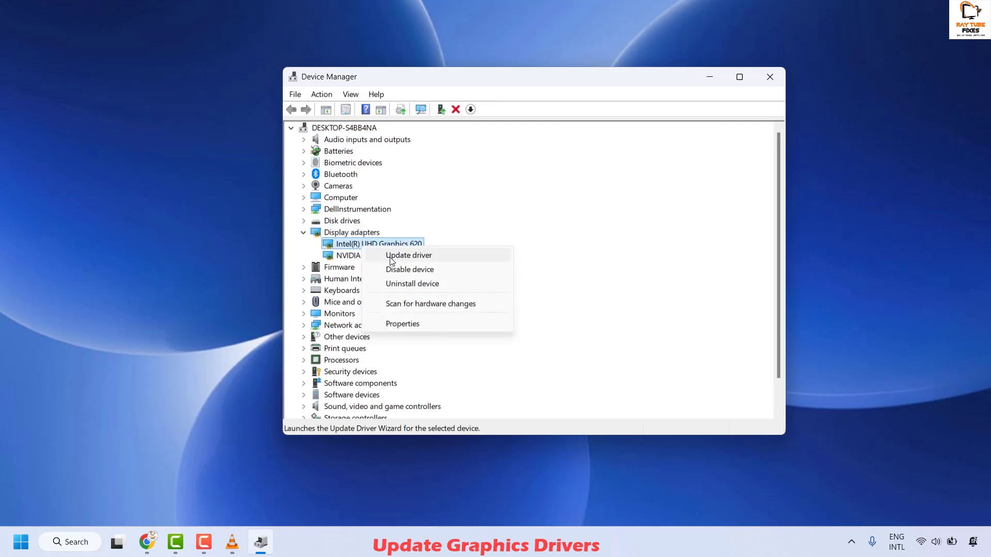
{"action": "left_click", "coordinate": [414, 260]}
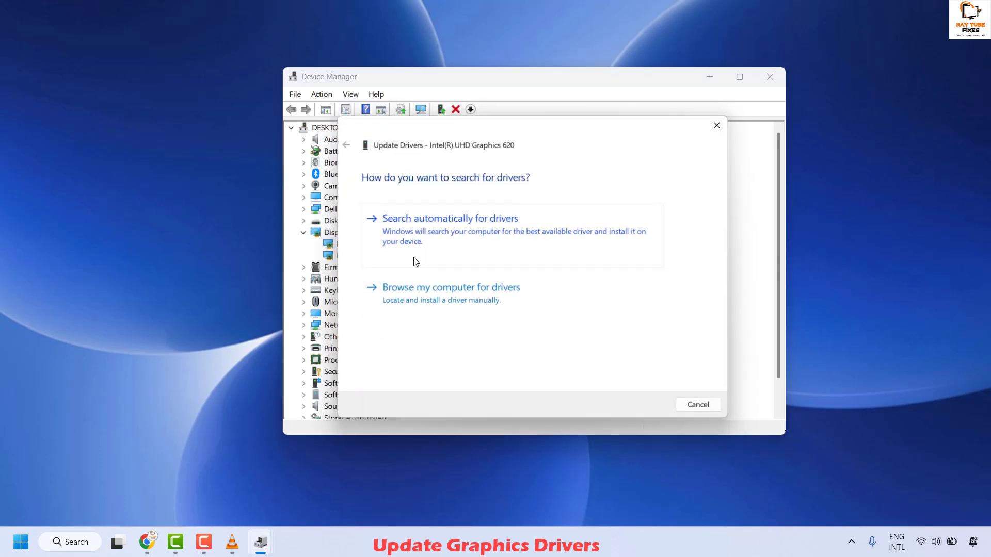
{"action": "left_click", "coordinate": [438, 240]}
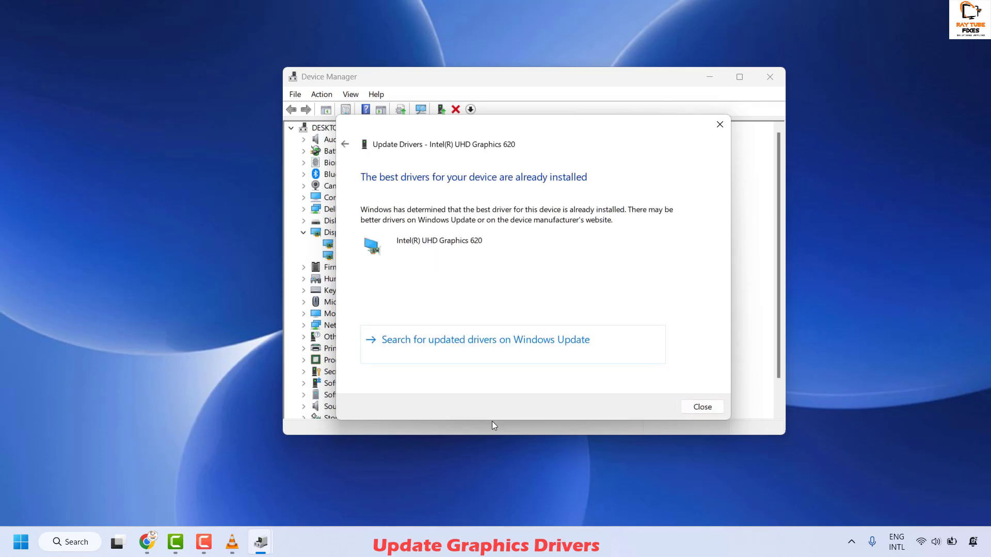
{"action": "left_click", "coordinate": [708, 407]}
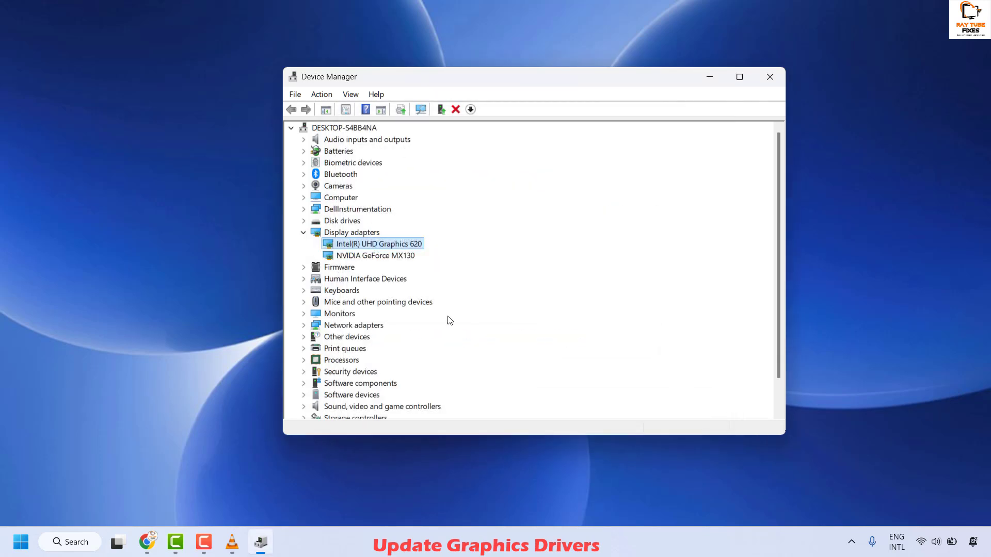
Run the driver update for the NVIDIA GeForce MX130 adapter with an automatic driver search
{"action": "right_click", "coordinate": [371, 256]}
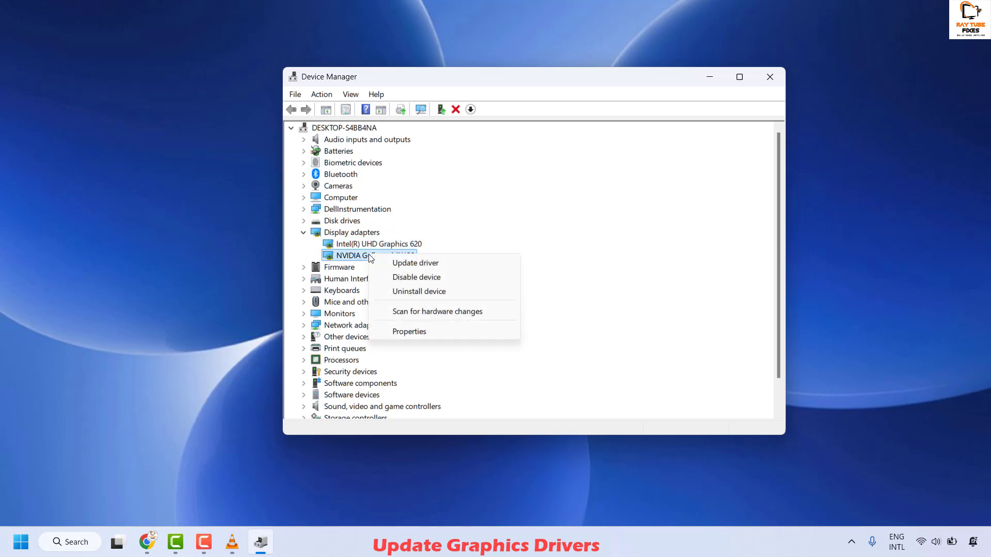
{"action": "left_click", "coordinate": [427, 265]}
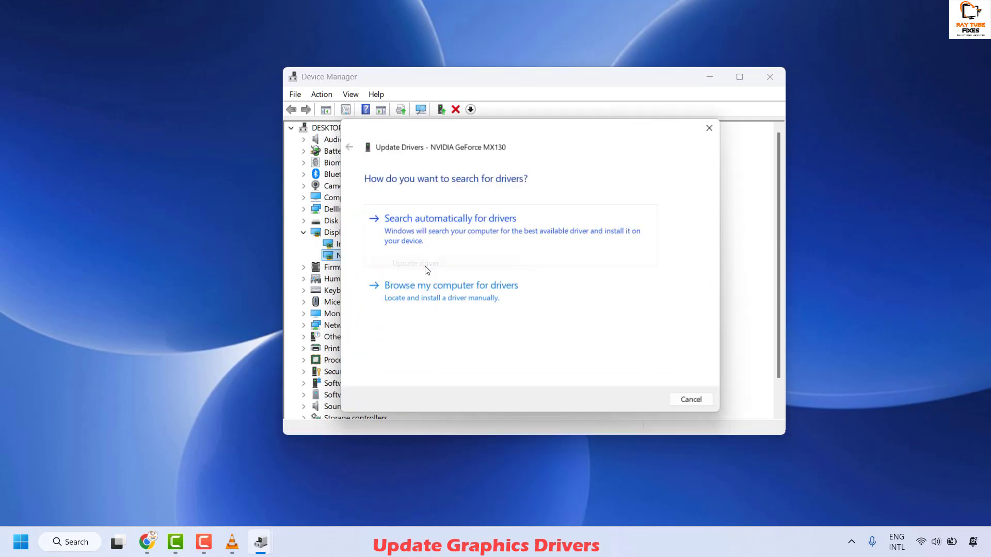
{"action": "left_click", "coordinate": [450, 235]}
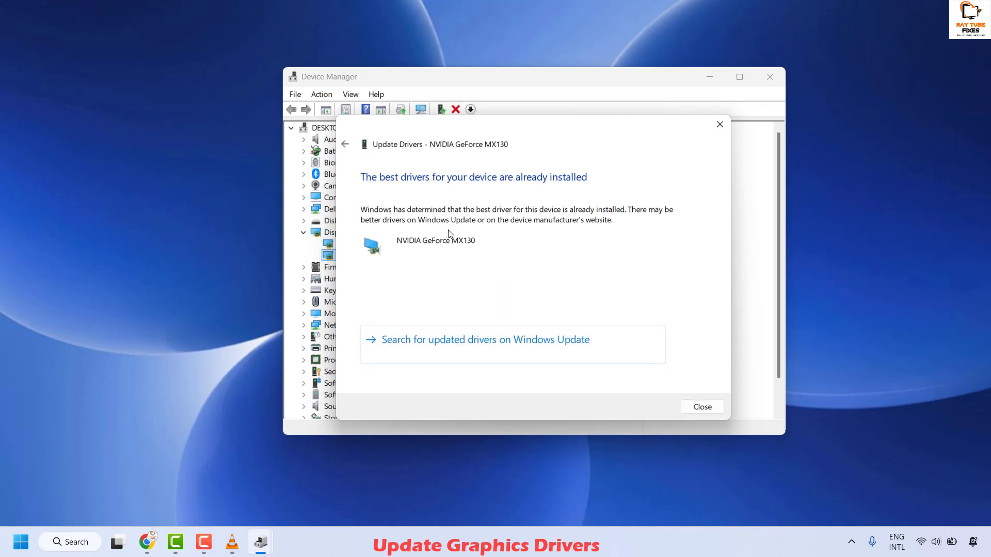
{"action": "left_click", "coordinate": [703, 407]}
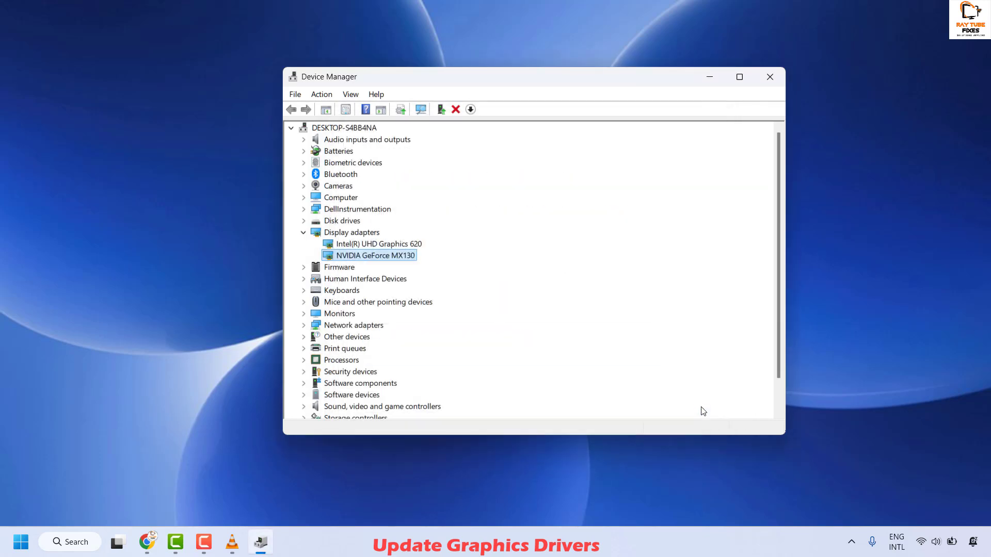
Repeat the NVIDIA GeForce MX130 driver search, extend it to Windows Update with a check for updates, and close Device Manager
{"action": "right_click", "coordinate": [382, 257]}
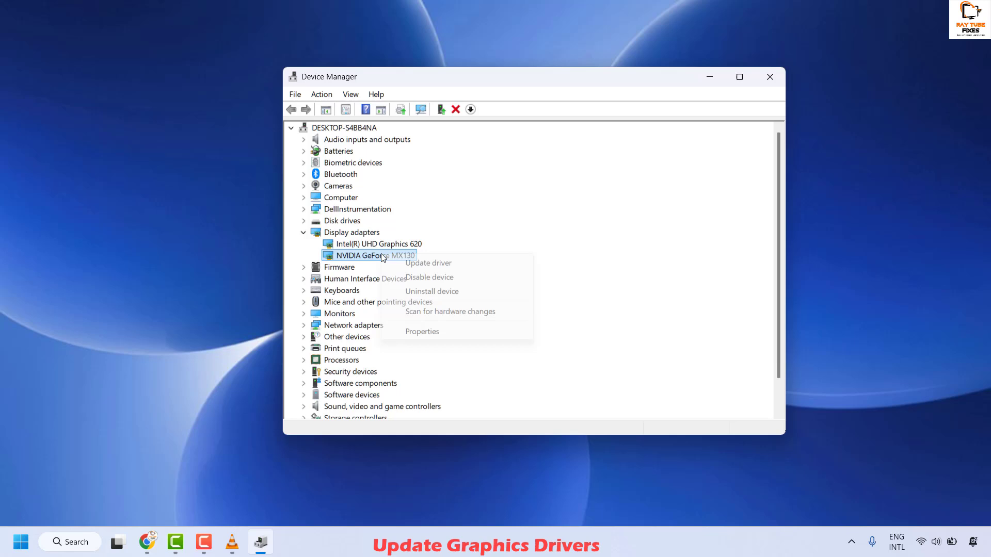
{"action": "left_click", "coordinate": [439, 263]}
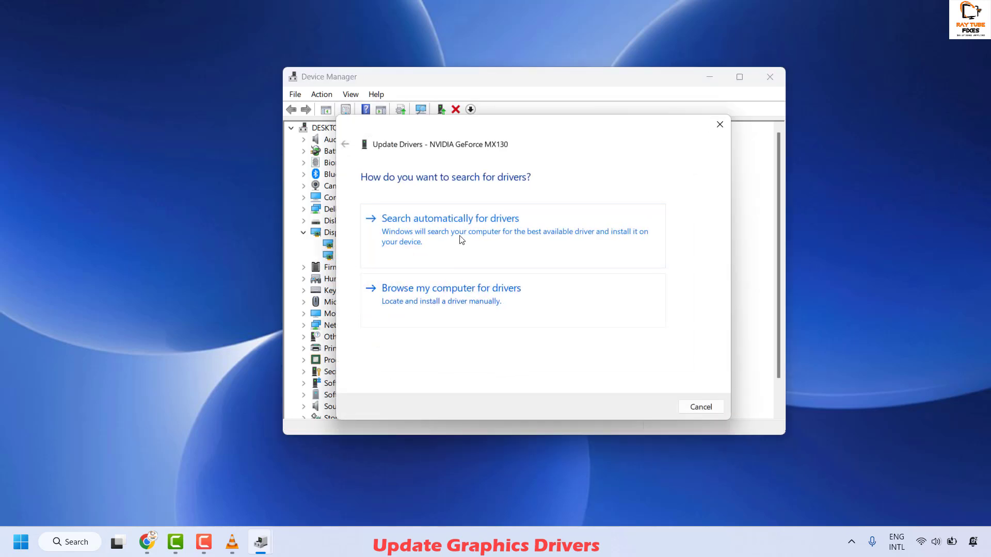
{"action": "left_click", "coordinate": [459, 237]}
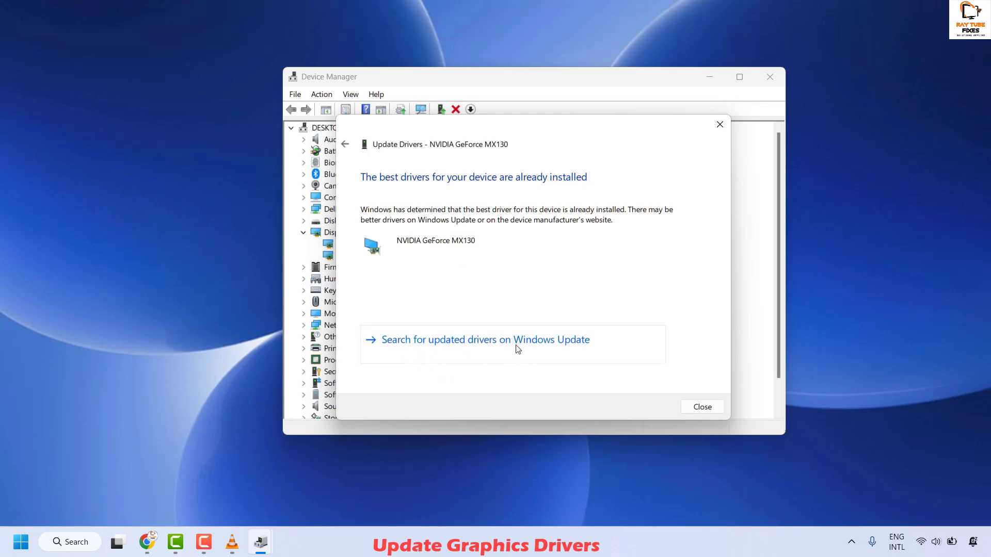
{"action": "left_click", "coordinate": [465, 339]}
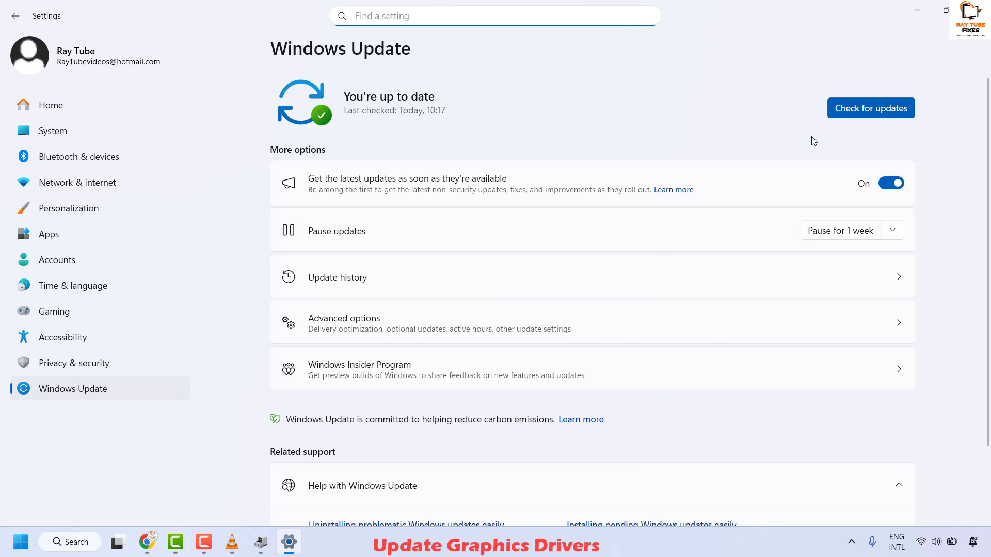
{"action": "left_click", "coordinate": [844, 110]}
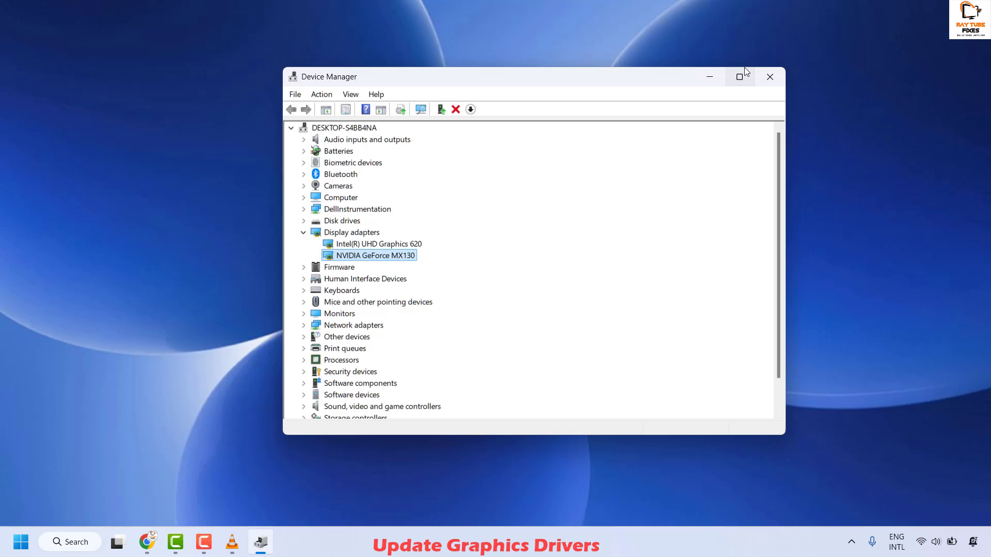
{"action": "left_click", "coordinate": [769, 76]}
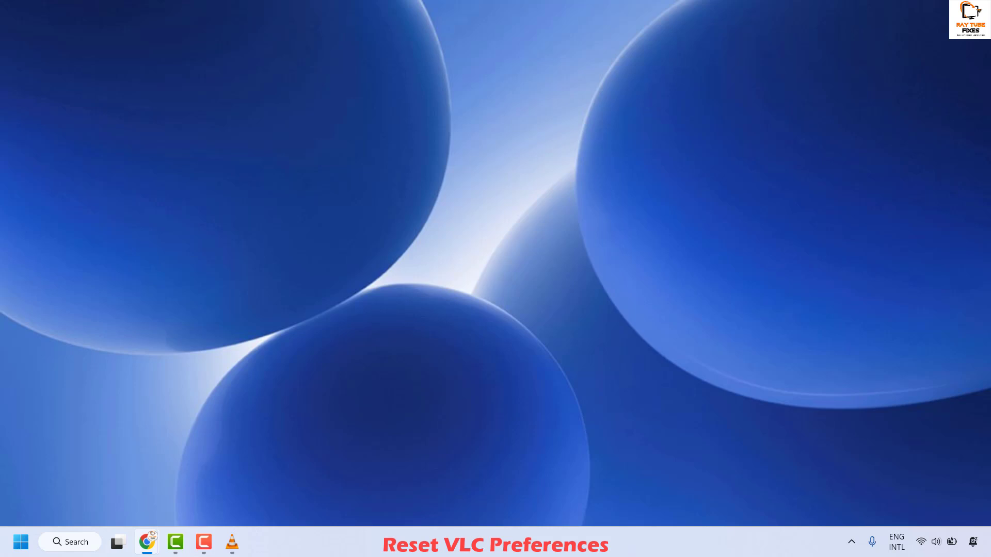
Restore VLC media player, reset its preferences with confirmation, and minimize the player
{"action": "left_click", "coordinate": [232, 542]}
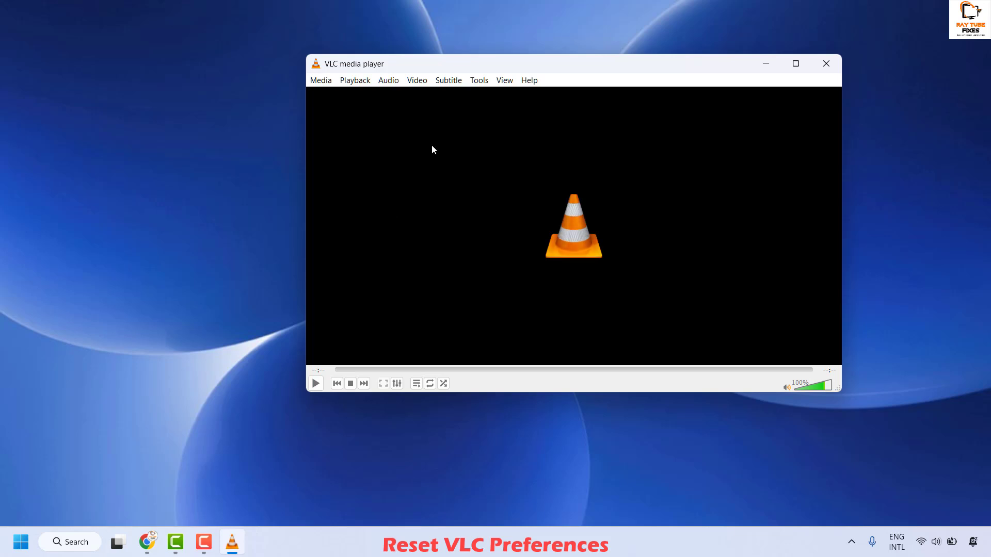
{"action": "left_click", "coordinate": [479, 81]}
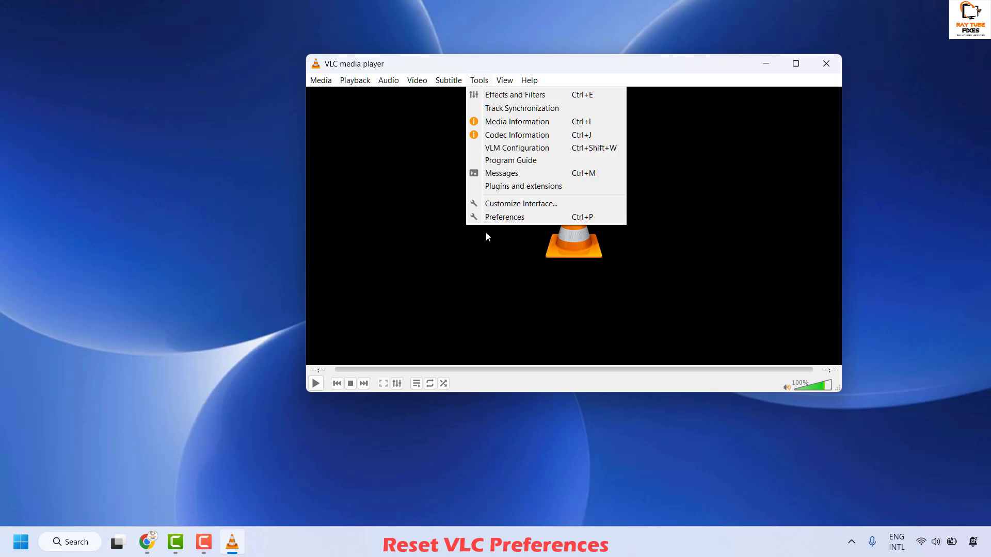
{"action": "left_click", "coordinate": [499, 213]}
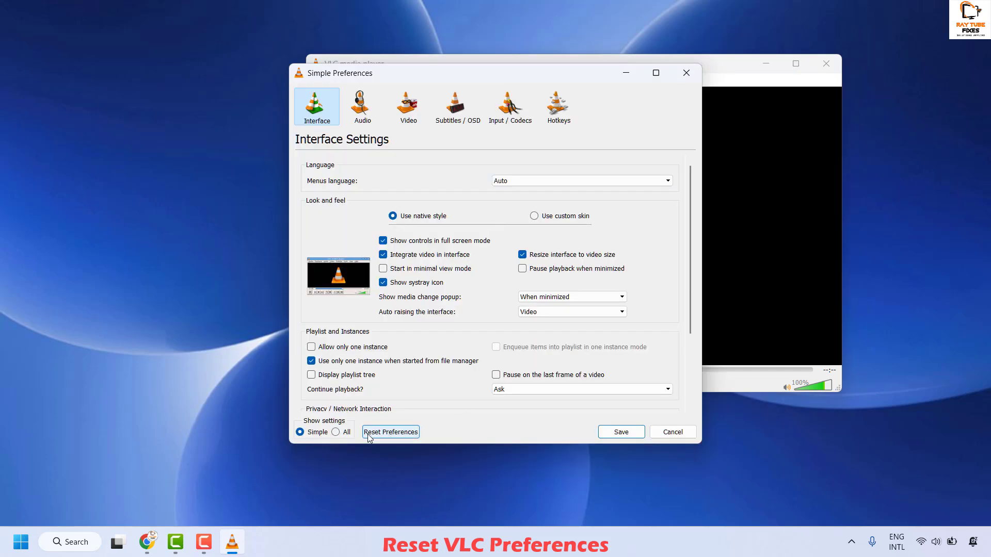
{"action": "left_click", "coordinate": [390, 432]}
{"action": "left_click", "coordinate": [539, 277]}
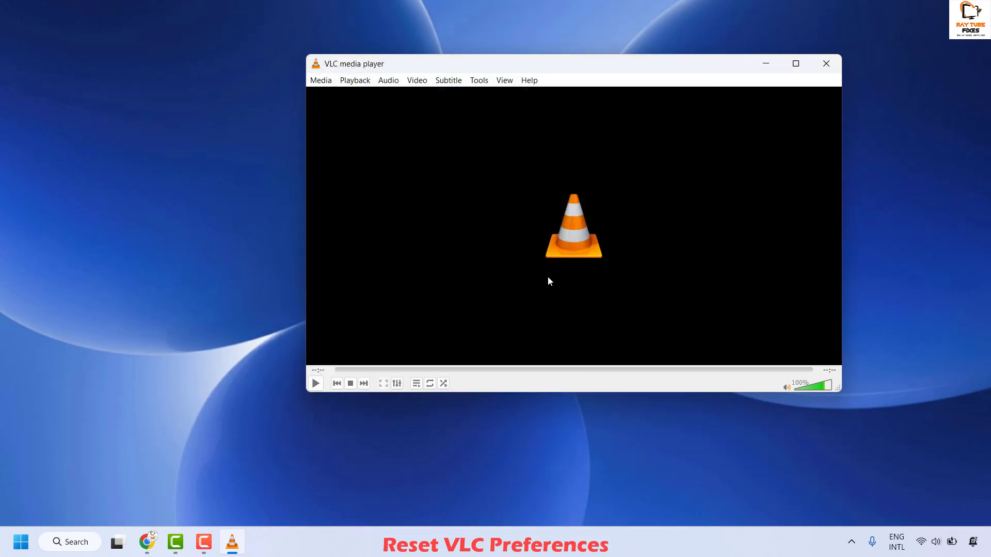
{"action": "left_click", "coordinate": [765, 65]}
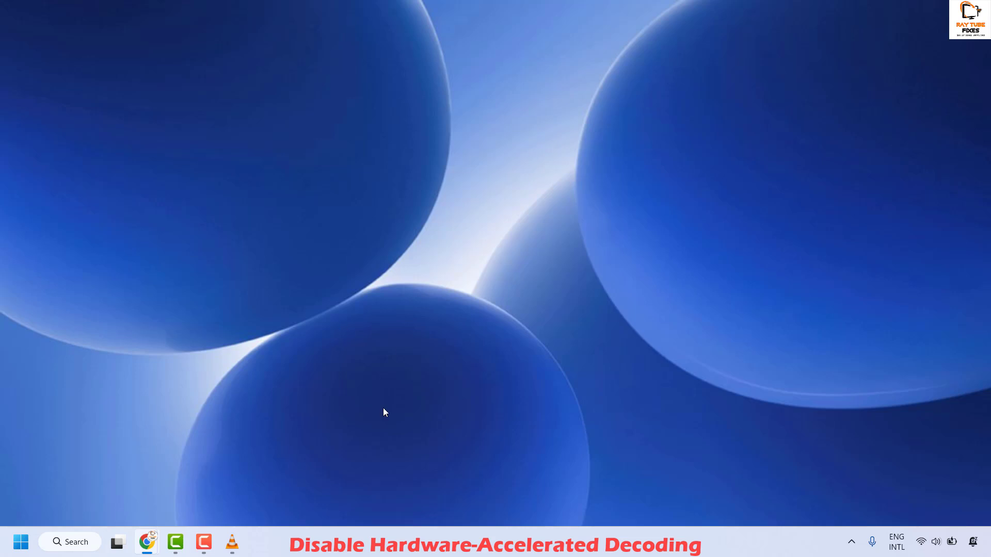
Set hardware-accelerated decoding to Disable in VLC media player's Input / Codecs preferences, save, and minimize the player
{"action": "left_click", "coordinate": [232, 542]}
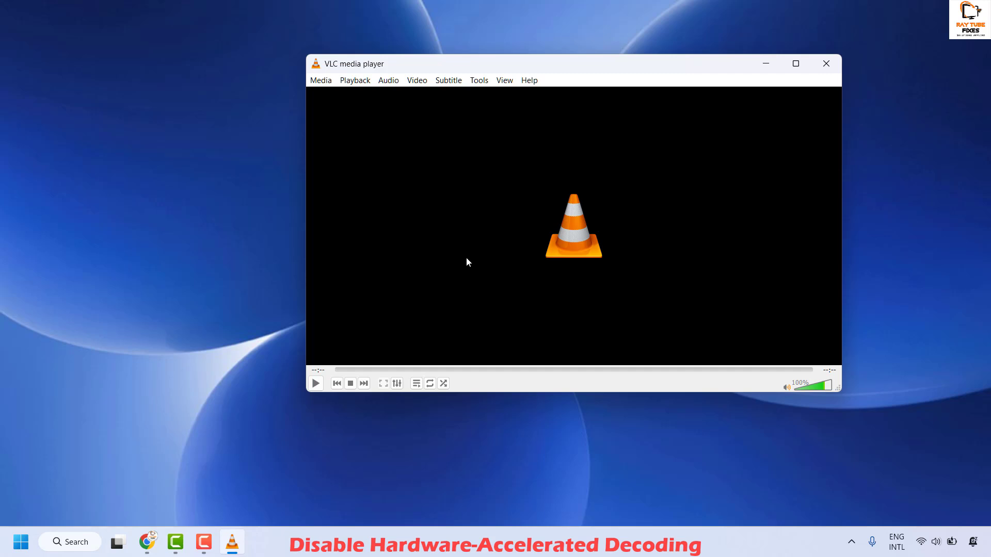
{"action": "left_click", "coordinate": [480, 80]}
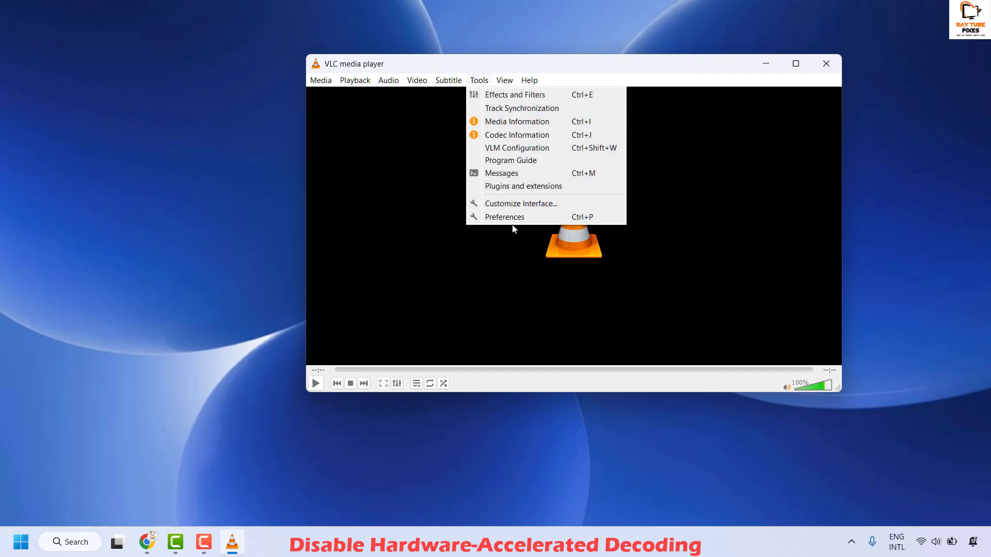
{"action": "left_click", "coordinate": [497, 215]}
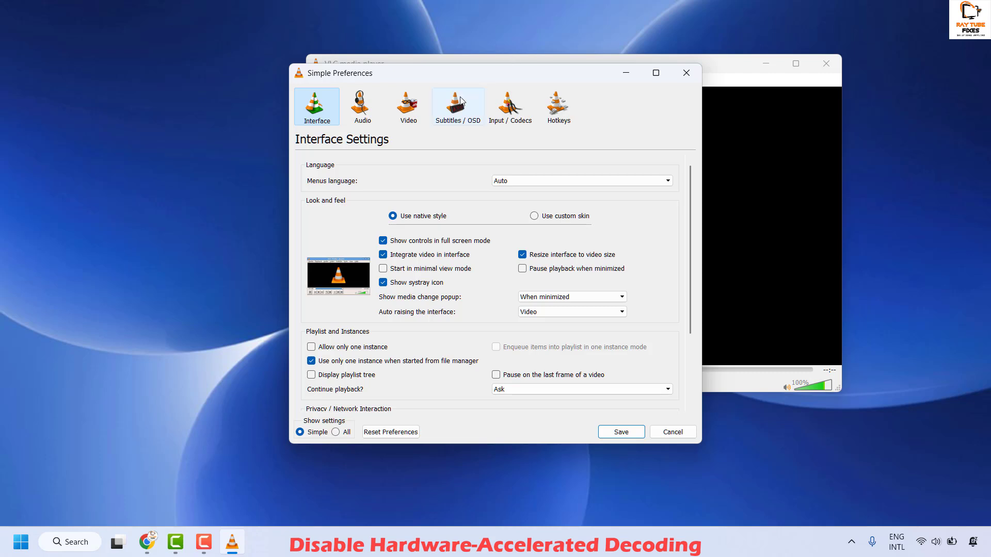
{"action": "left_click", "coordinate": [513, 110]}
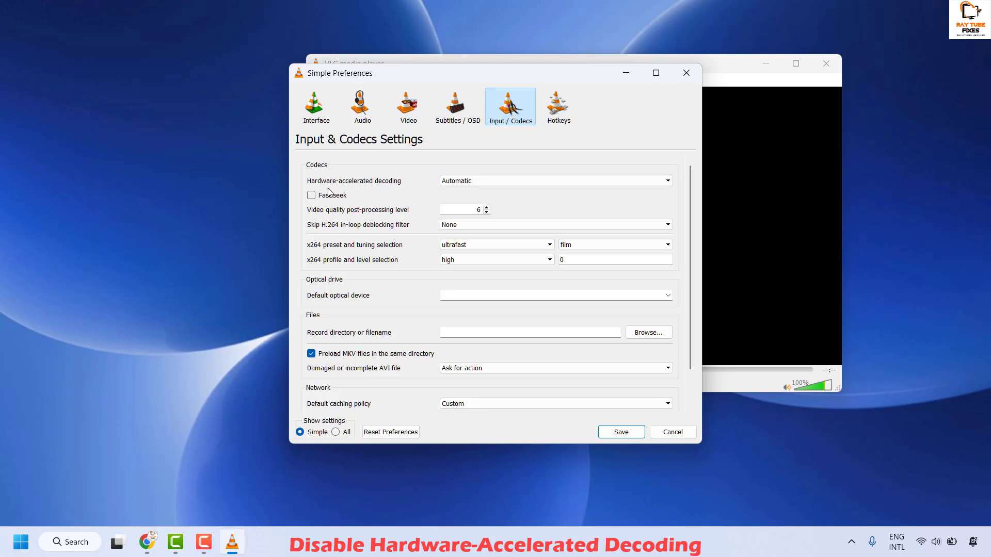
{"action": "left_click", "coordinate": [497, 186]}
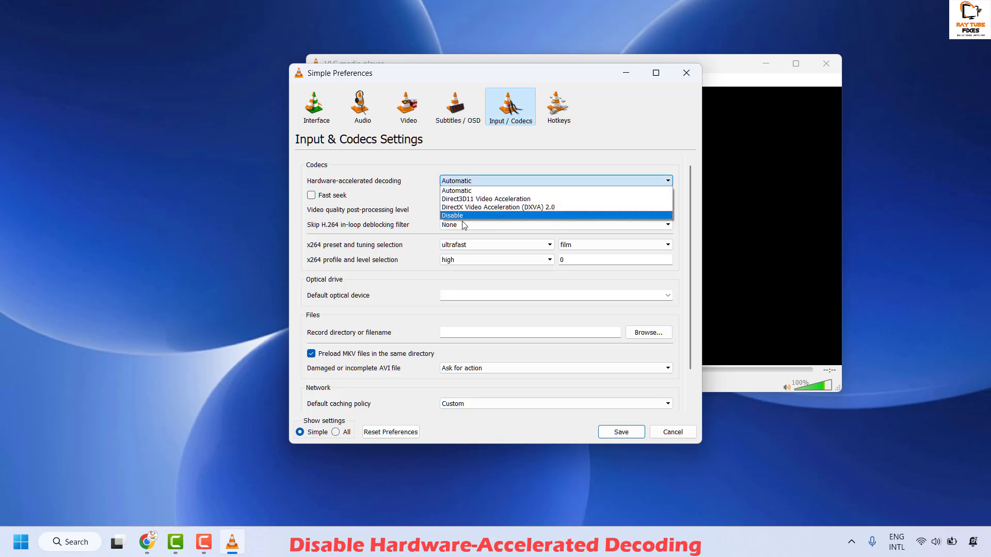
{"action": "left_click", "coordinate": [472, 216]}
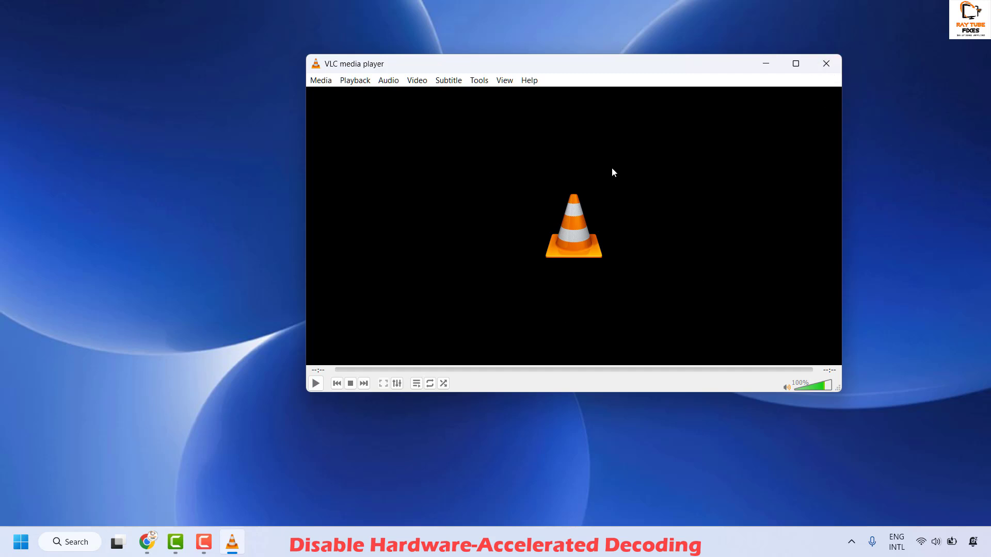
{"action": "left_click", "coordinate": [766, 68]}
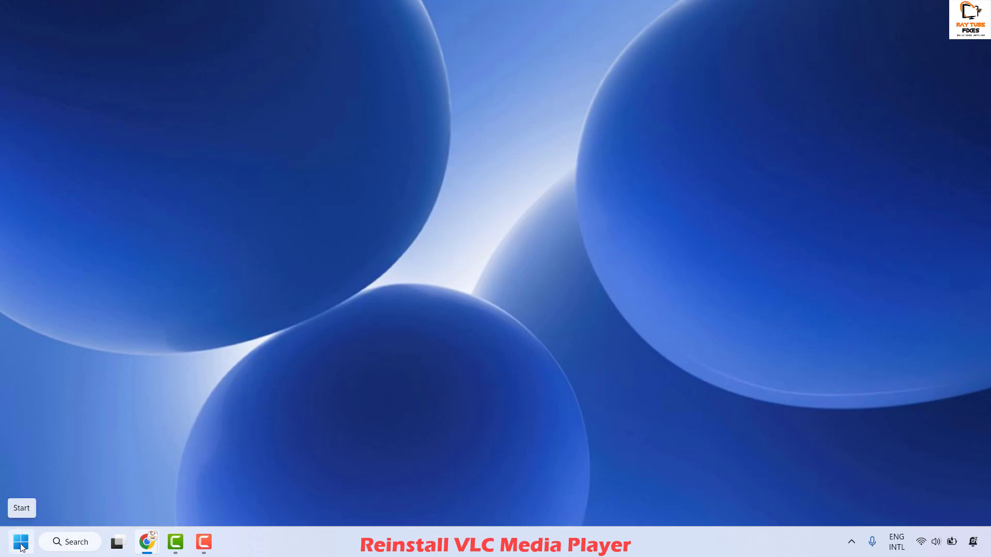
Open Programs and Features by running appwiz.cpl, and maximize its window
{"action": "right_click", "coordinate": [21, 548]}
{"action": "left_click", "coordinate": [53, 459]}
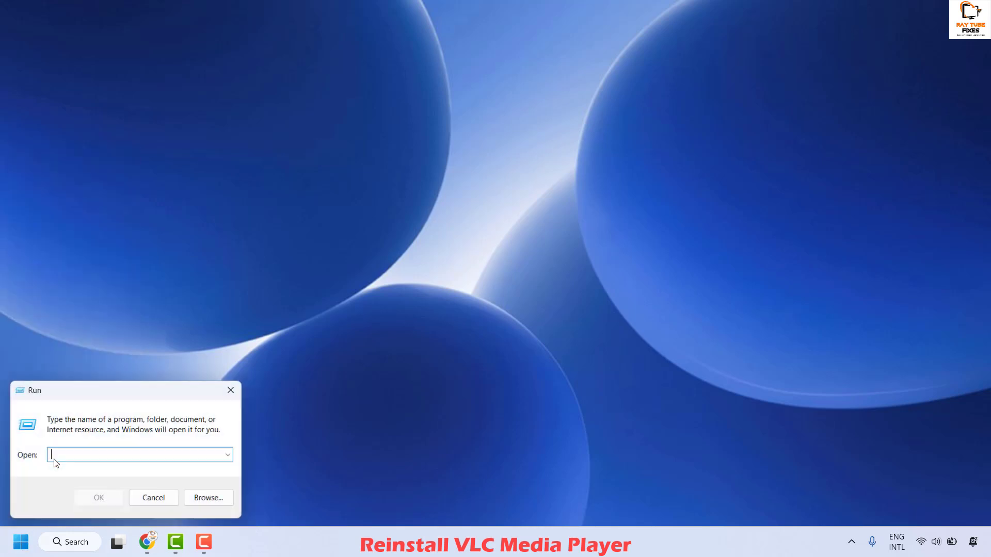
{"action": "type", "text": "appwiz"}
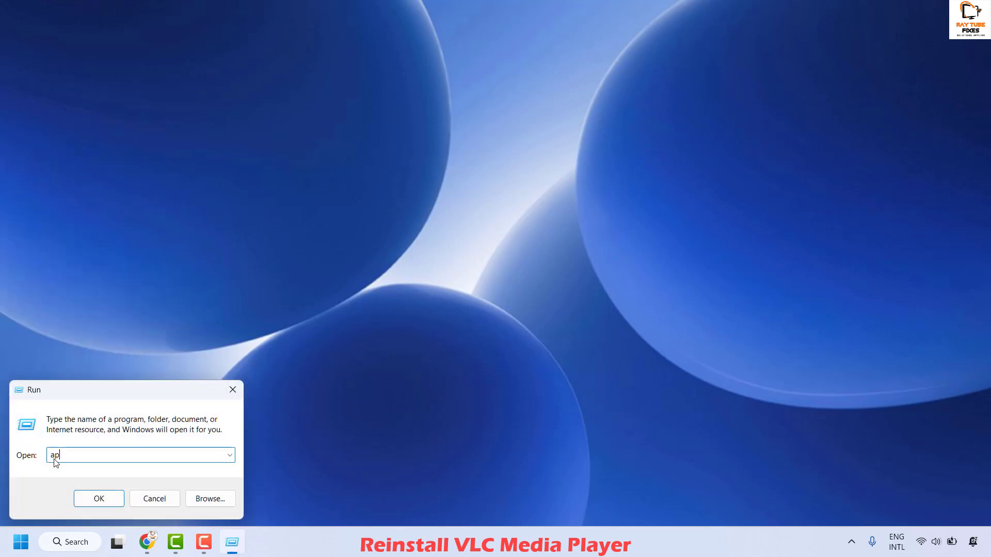
{"action": "type", "text": ".cpl"}
{"action": "left_click", "coordinate": [117, 502]}
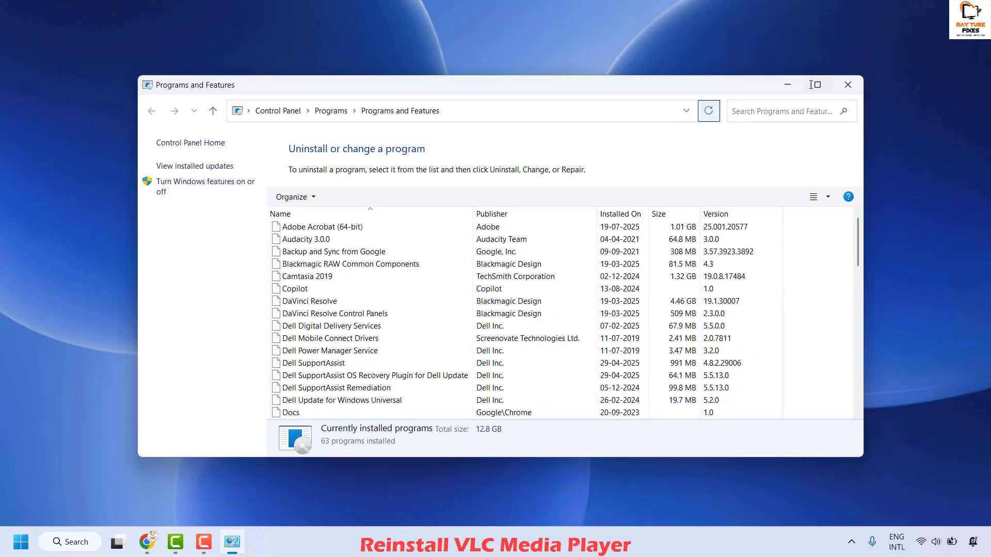
{"action": "left_click", "coordinate": [815, 85]}
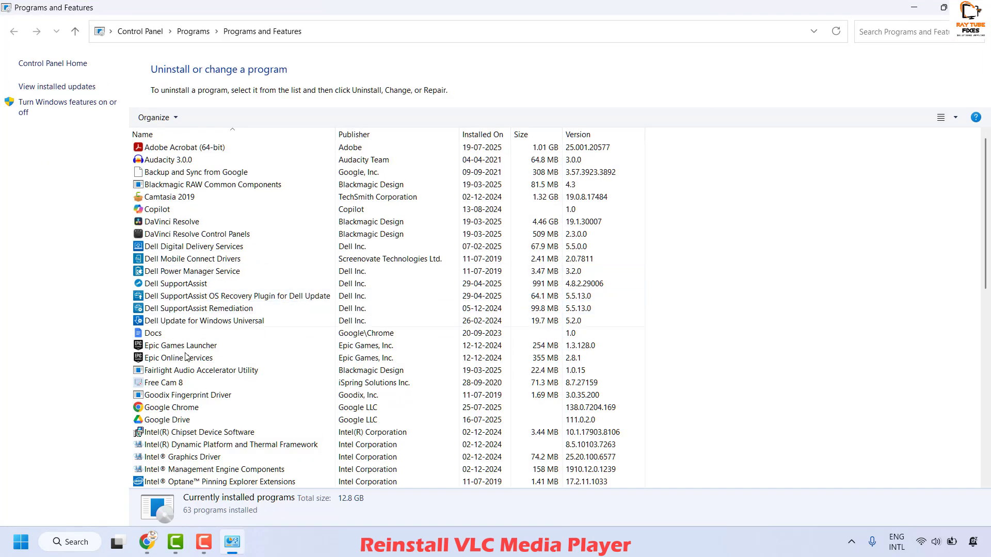
Uninstall VLC media player from the installed programs with the Delete preferences and cache component included
{"action": "scroll", "coordinate": [212, 360], "scroll_direction": "down", "scroll_amount": 9}
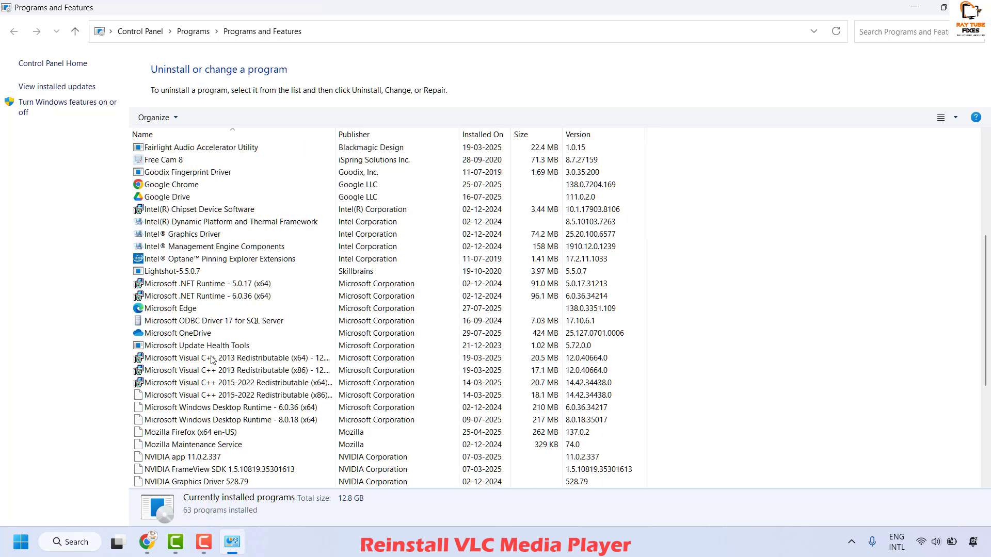
{"action": "scroll", "coordinate": [212, 360], "scroll_direction": "down", "scroll_amount": 3}
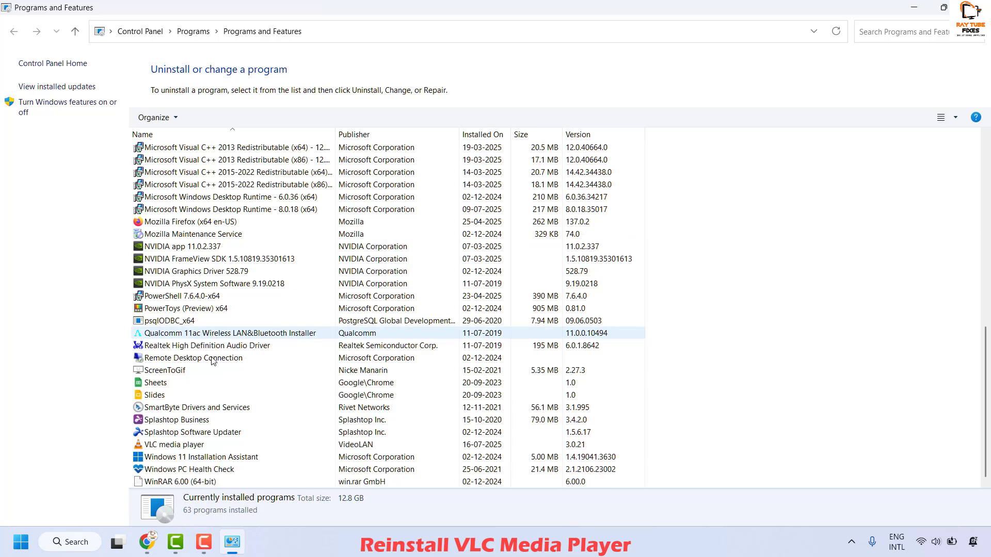
{"action": "left_click", "coordinate": [176, 445]}
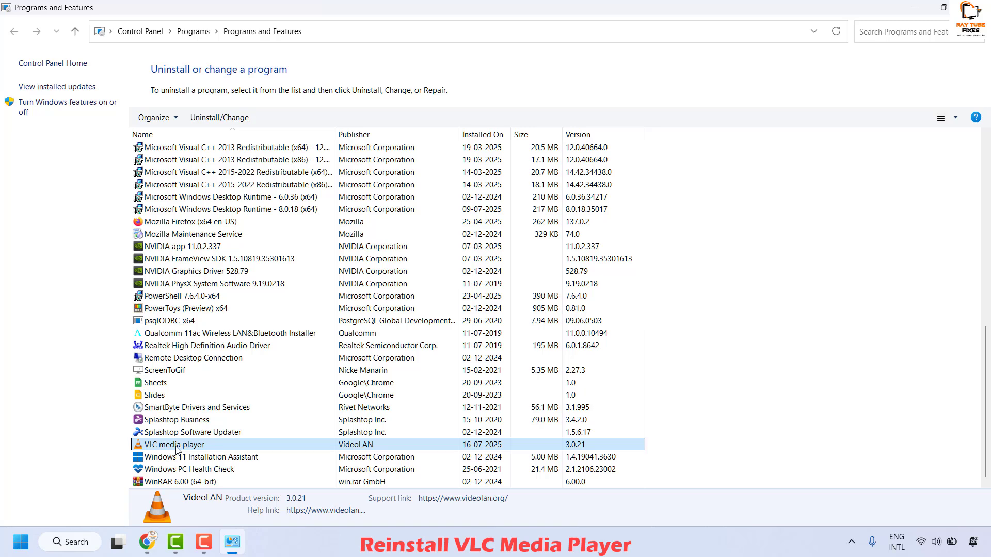
{"action": "right_click", "coordinate": [177, 450]}
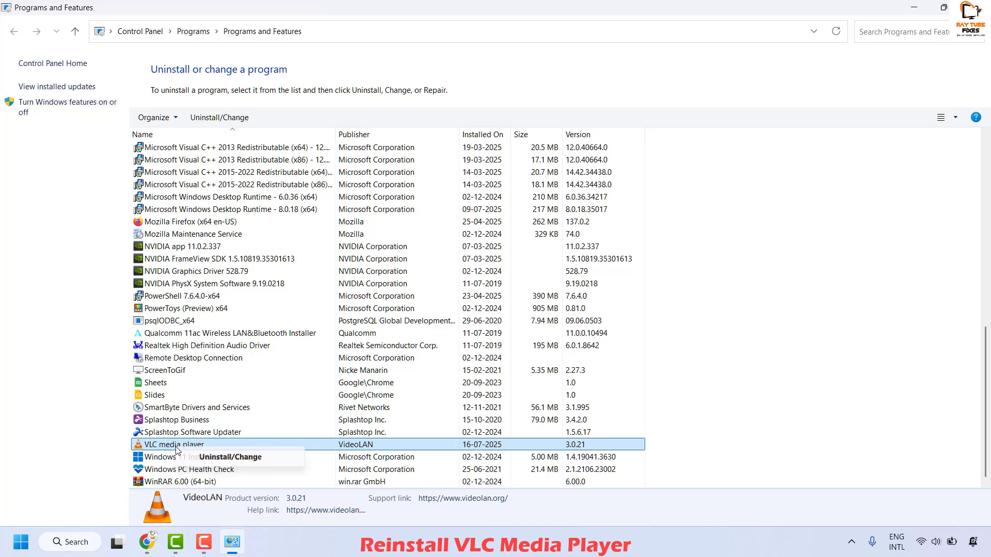
{"action": "left_click", "coordinate": [232, 457]}
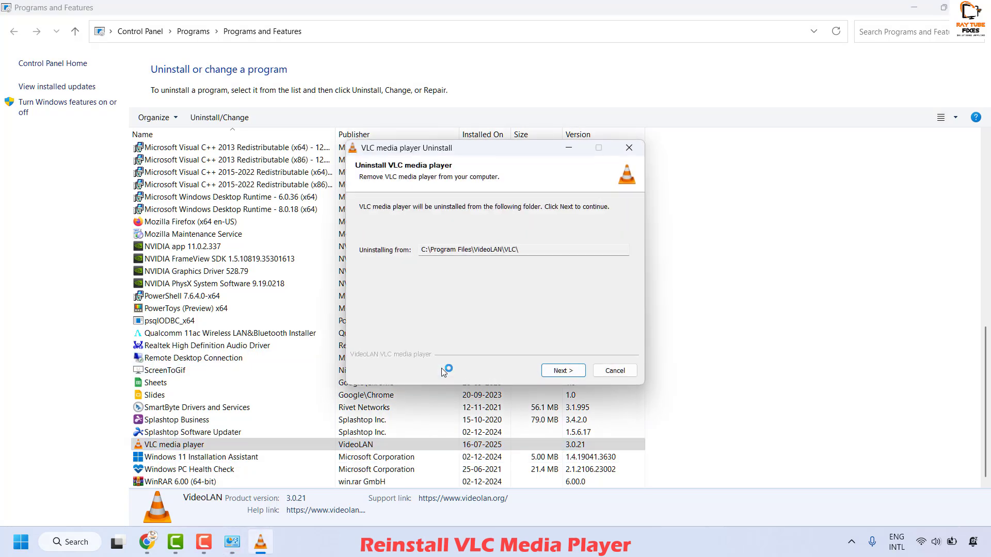
{"action": "left_click", "coordinate": [559, 372]}
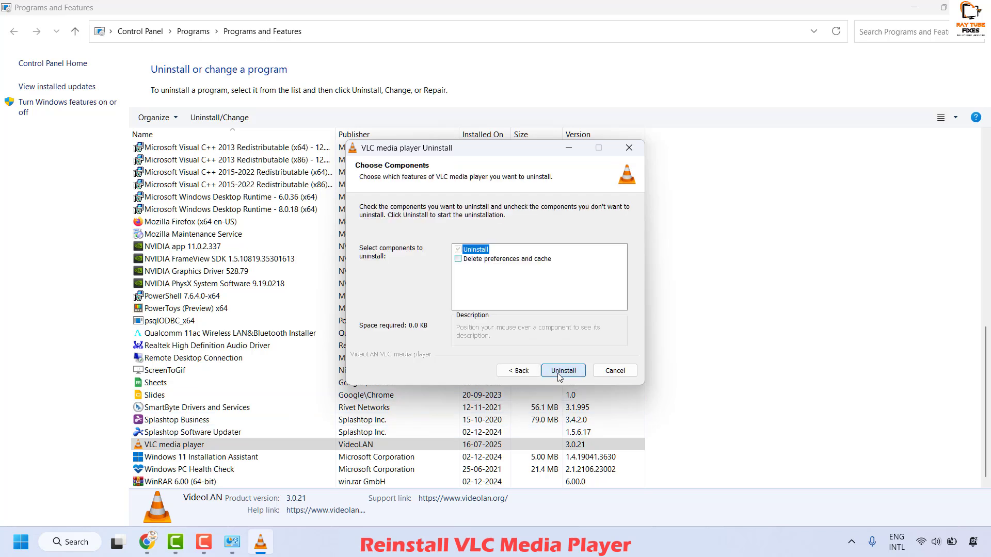
{"action": "left_click", "coordinate": [459, 259]}
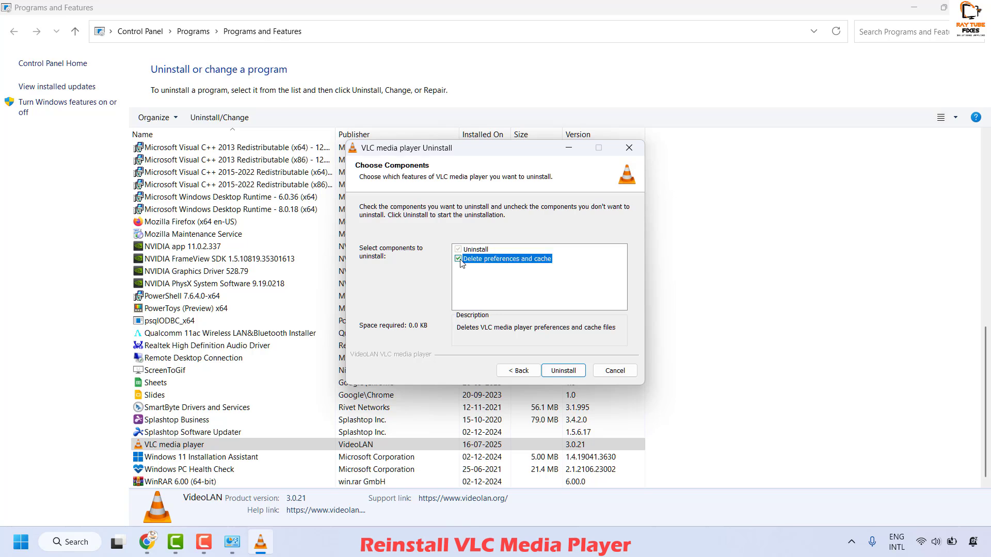
{"action": "left_click", "coordinate": [562, 372]}
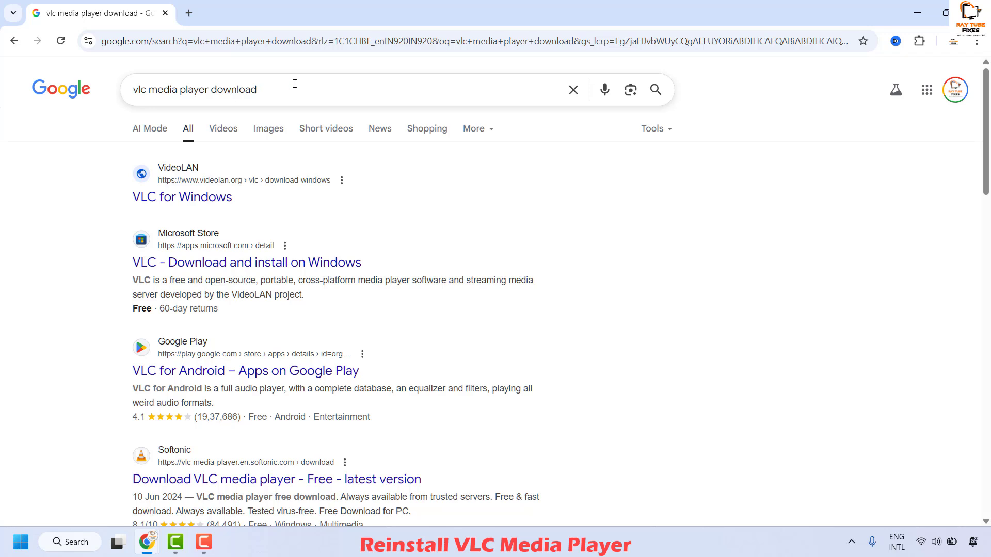
In Chrome, open VideoLAN's VLC for Windows page from the search results, view the download package options, and minimize the browser
{"action": "left_click", "coordinate": [198, 201]}
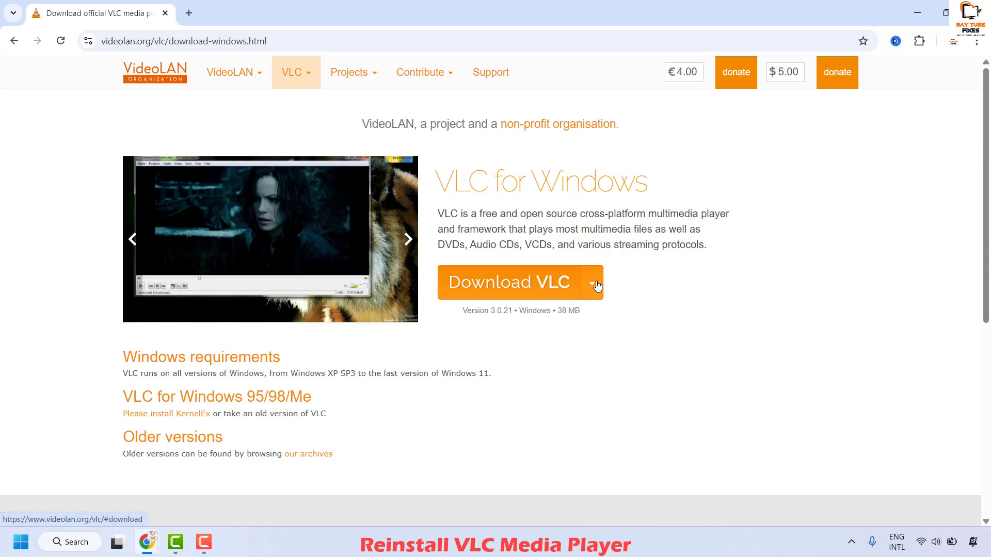
{"action": "left_click", "coordinate": [594, 281]}
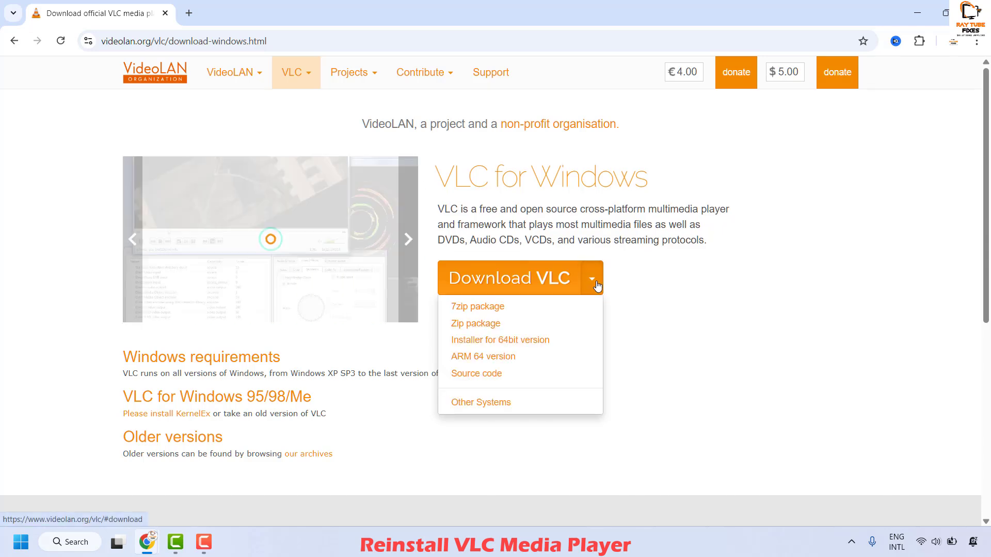
{"action": "left_click", "coordinate": [769, 334]}
{"action": "scroll", "coordinate": [769, 334], "scroll_direction": "down", "scroll_amount": 1}
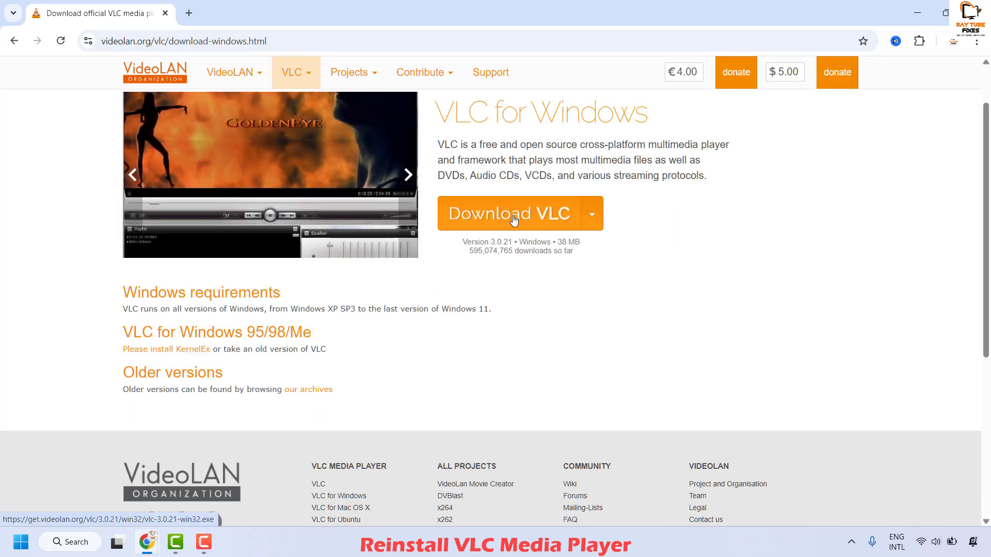
{"action": "left_click", "coordinate": [923, 20]}
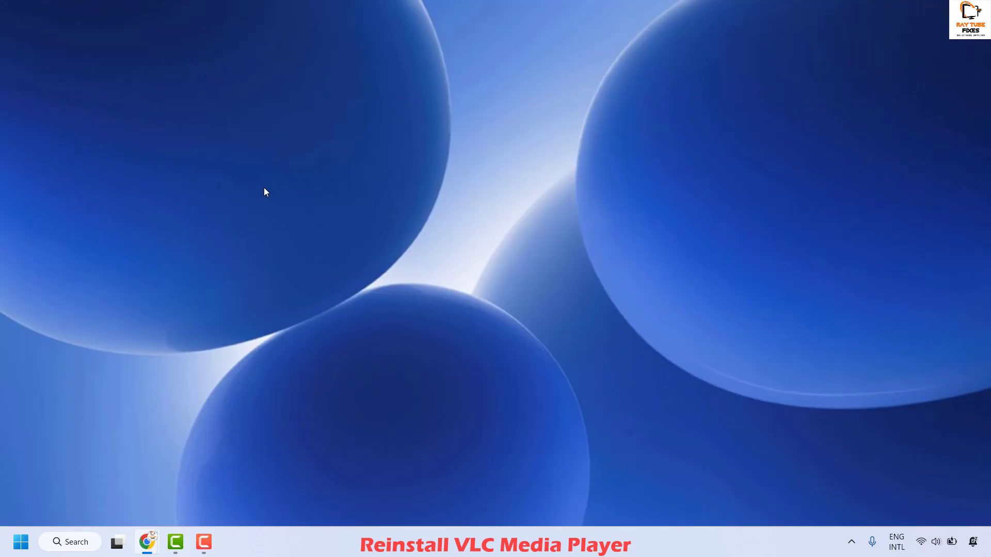